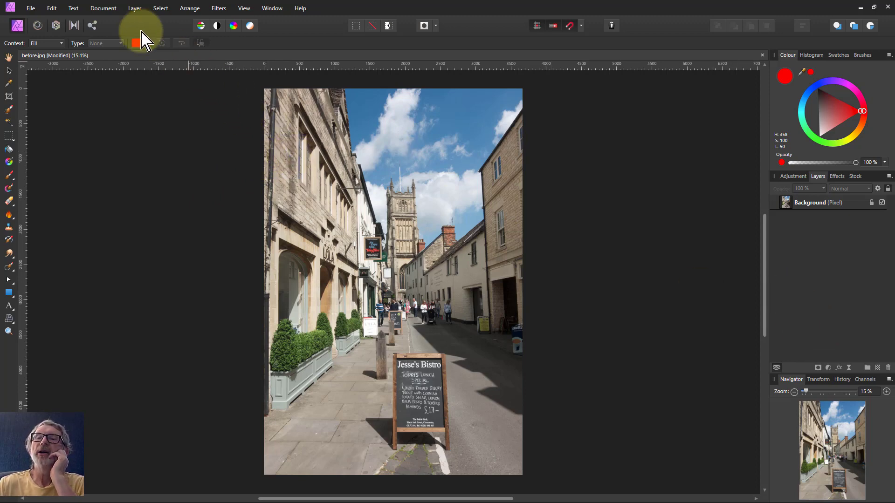
- Add a red Fill layer over the street photo and set its blend mode to Darker Colour
{"action": "left_click", "coordinate": [135, 9]}
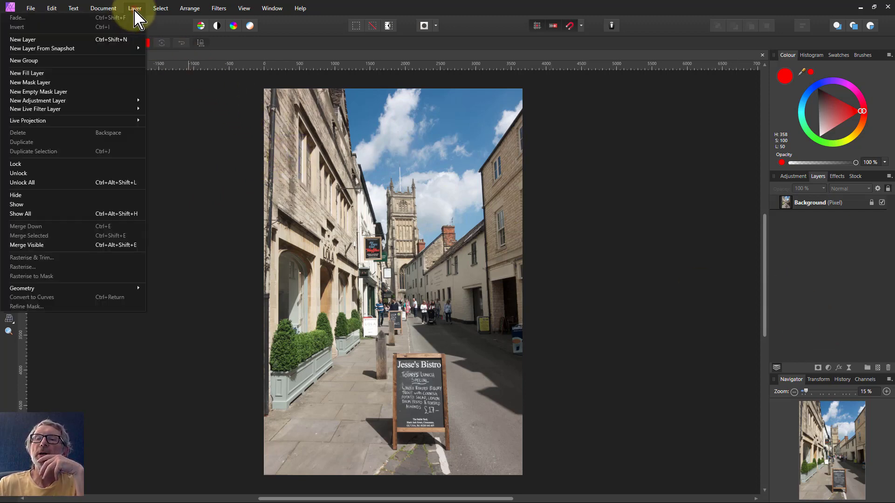
{"action": "left_click", "coordinate": [85, 74]}
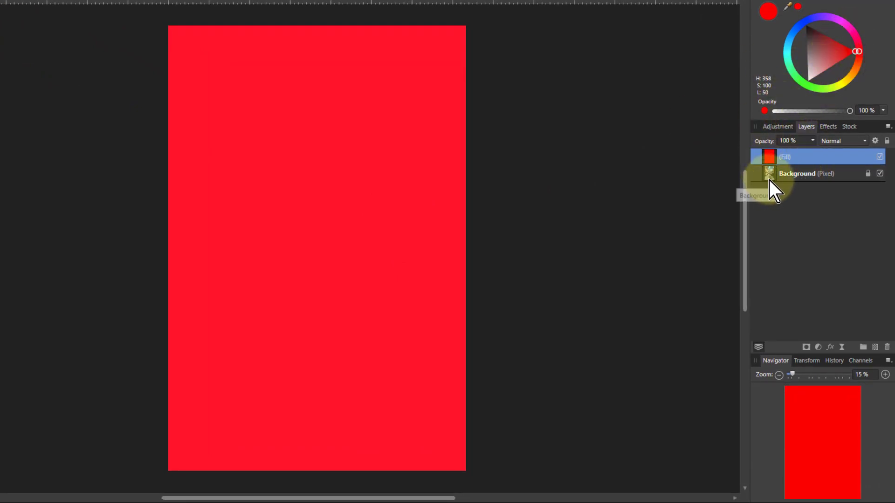
{"action": "left_click", "coordinate": [844, 140]}
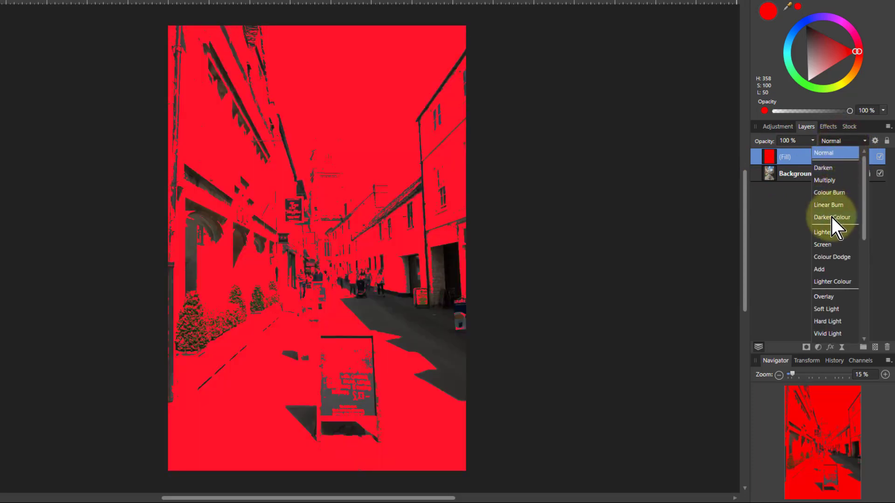
{"action": "left_click", "coordinate": [831, 217]}
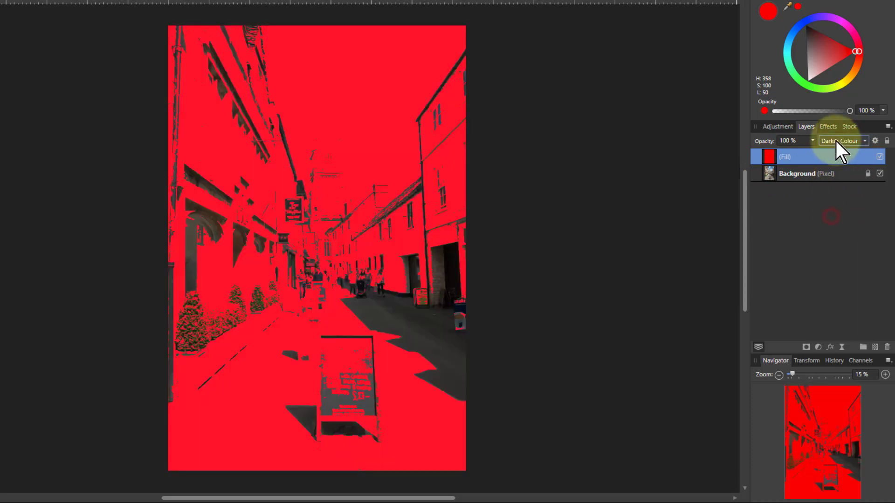
{"action": "left_click_drag", "start_coordinate": [859, 51], "coordinate": [849, 93]}
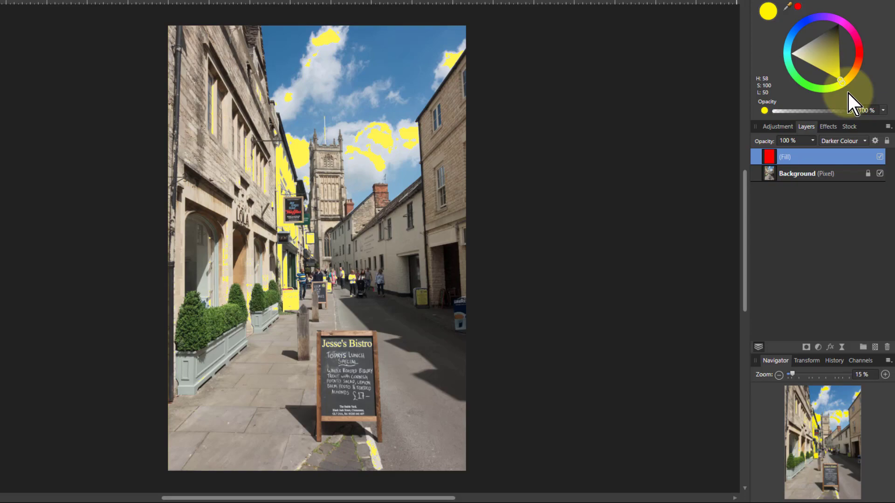
{"action": "left_click_drag", "start_coordinate": [848, 93], "coordinate": [804, 21]}
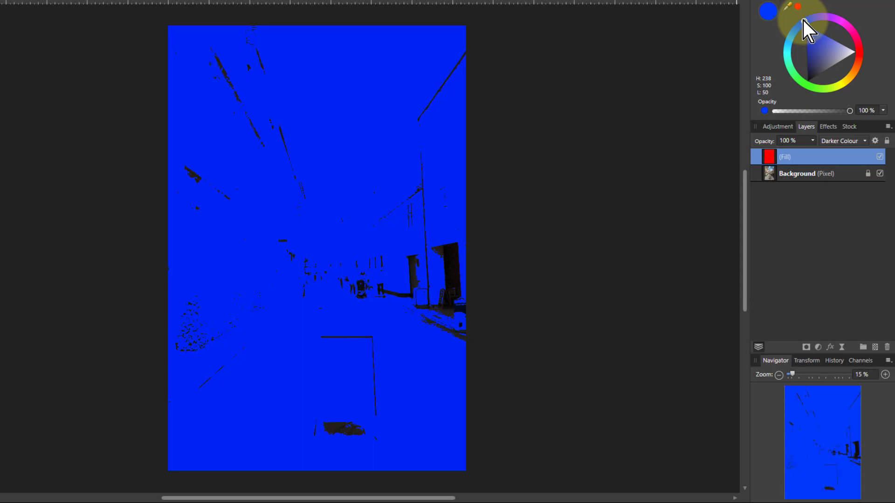
{"action": "left_click_drag", "start_coordinate": [803, 20], "coordinate": [891, 58]}
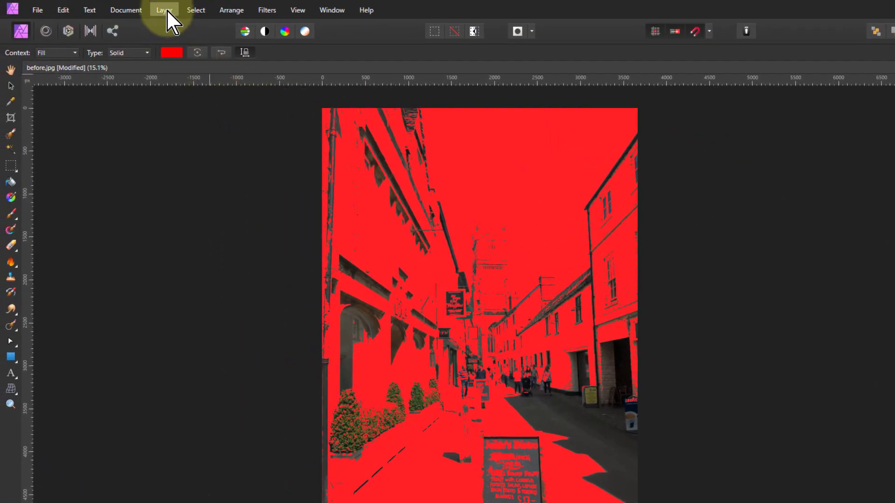
- Merge visible layers into a new Pixel layer holding the red-tinted street
{"action": "left_click", "coordinate": [165, 10]}
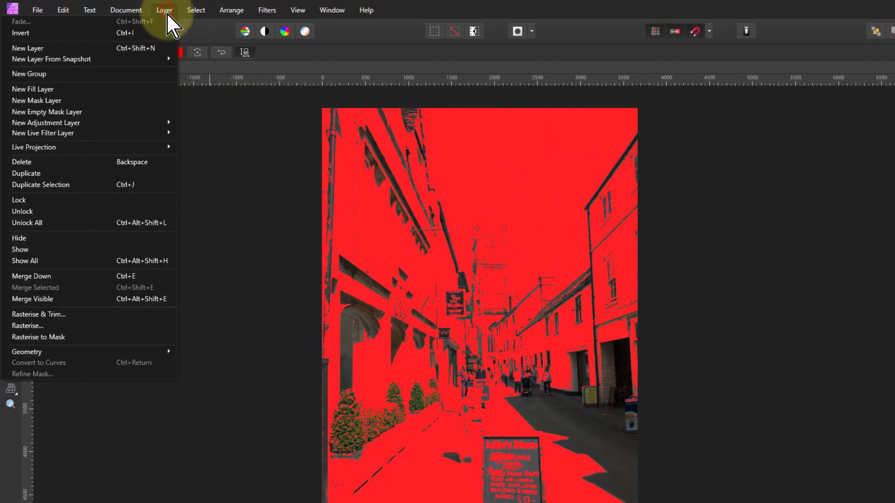
{"action": "left_click", "coordinate": [120, 300]}
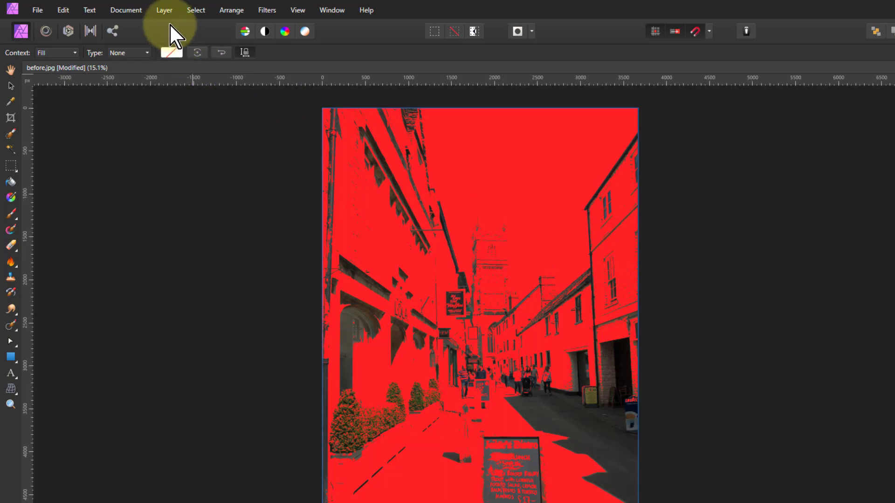
- Select the red areas with Select Sampled Colour at a lowered tolerance
{"action": "left_click", "coordinate": [193, 12]}
{"action": "left_click", "coordinate": [112, 176]}
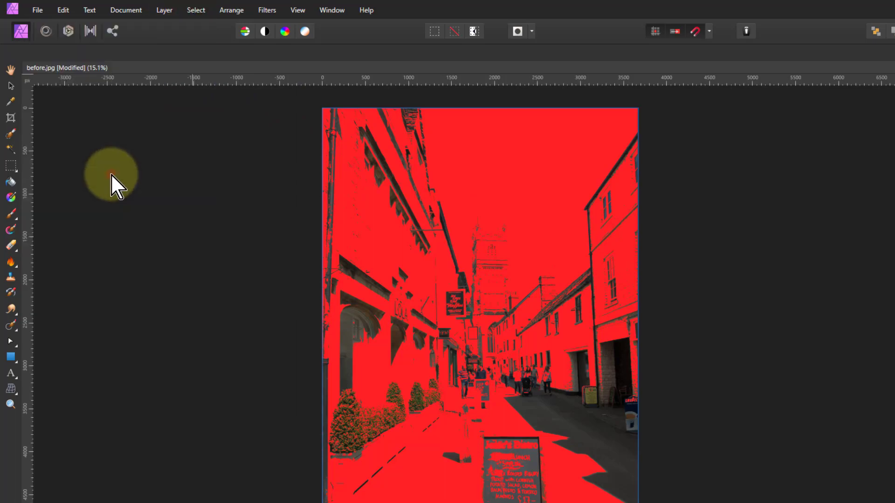
{"action": "left_click_drag", "start_coordinate": [489, 206], "coordinate": [506, 174]}
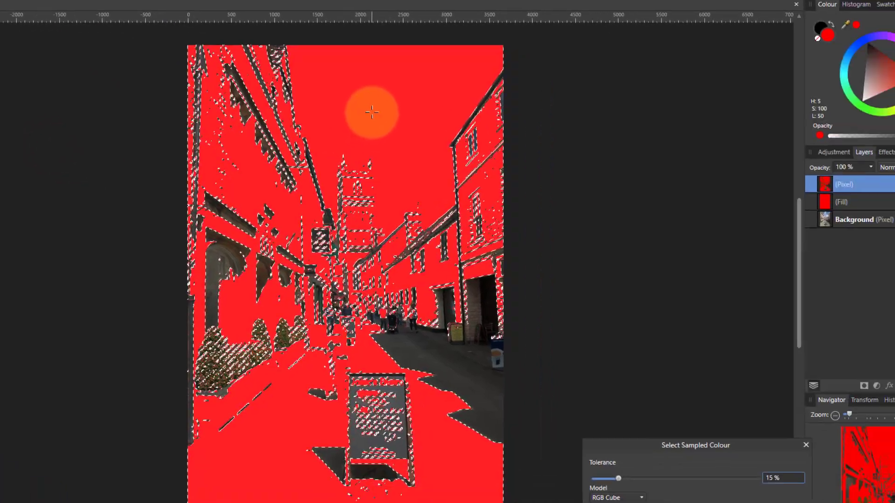
{"action": "mouse_move", "coordinate": [372, 111]}
{"action": "left_mouse_down"}
{"action": "mouse_move", "coordinate": [293, 190]}
{"action": "mouse_move", "coordinate": [368, 219]}
{"action": "left_mouse_up"}
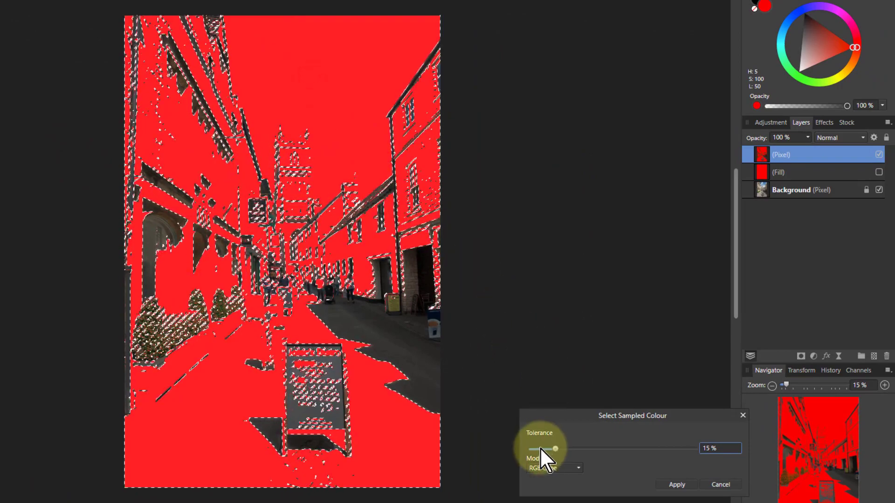
{"action": "mouse_move", "coordinate": [540, 447]}
{"action": "left_mouse_down"}
{"action": "mouse_move", "coordinate": [553, 451]}
{"action": "mouse_move", "coordinate": [544, 449]}
{"action": "left_mouse_up"}
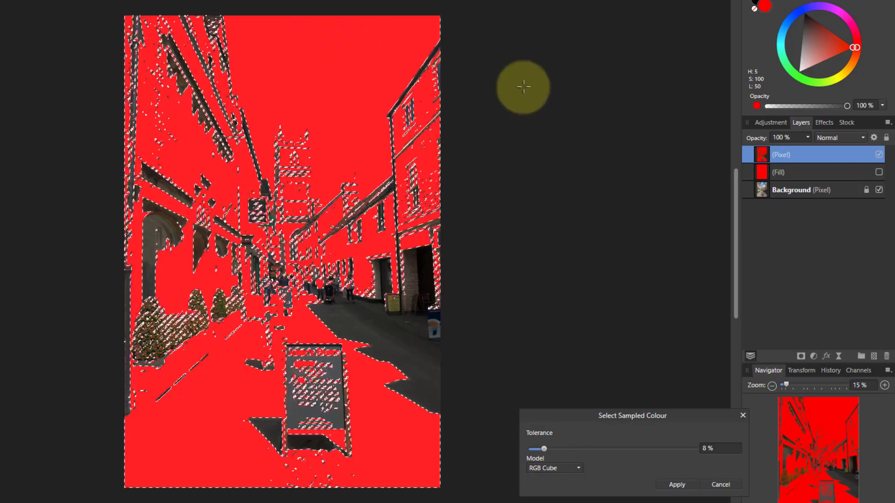
{"action": "left_click", "coordinate": [676, 485]}
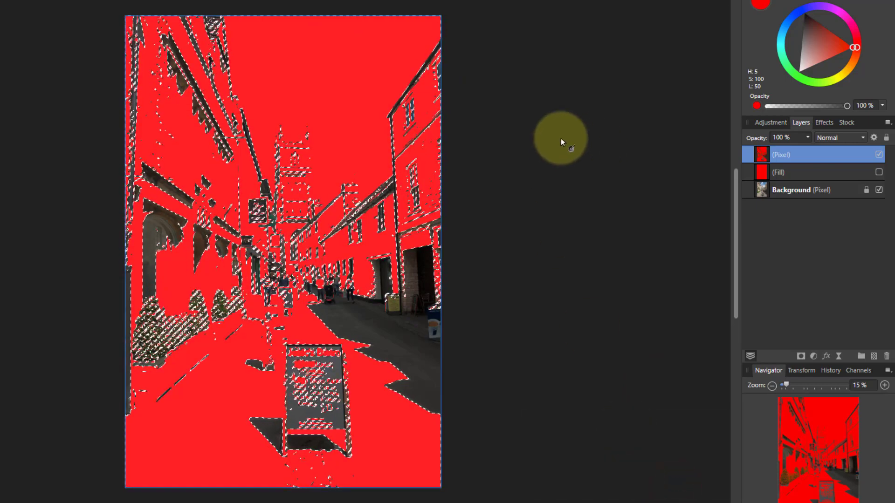
- Delete the selected red pixels and hide the Background layer
{"action": "left_click", "coordinate": [332, 107]}
{"action": "key", "text": "ctrl+z"}
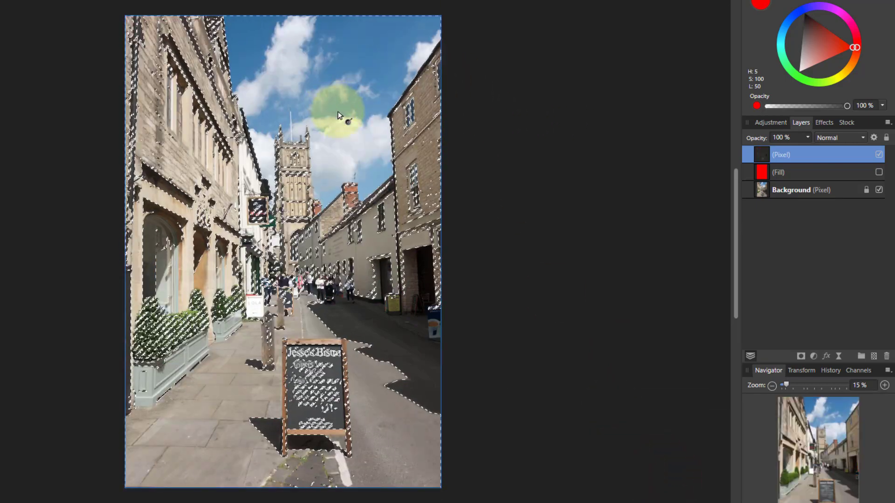
{"action": "left_click", "coordinate": [879, 190]}
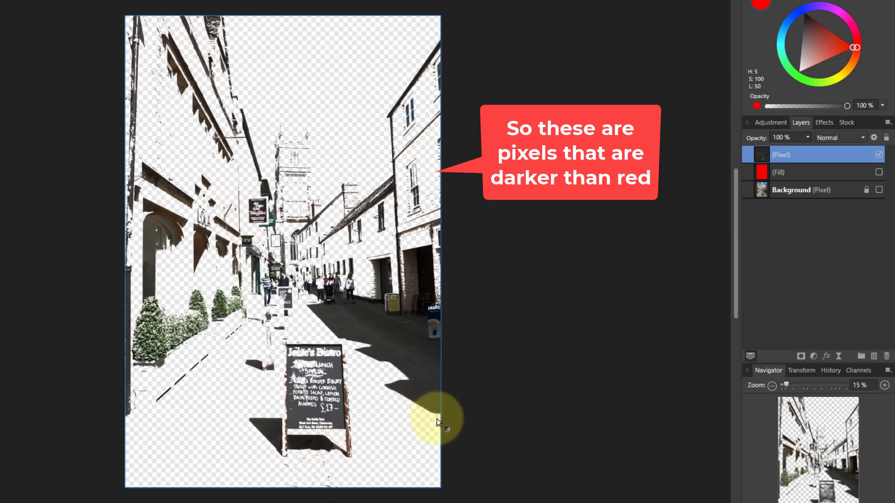
- Show the Background again, keep Normal blending, and delete the merged Pixel layer
{"action": "left_click", "coordinate": [879, 189]}
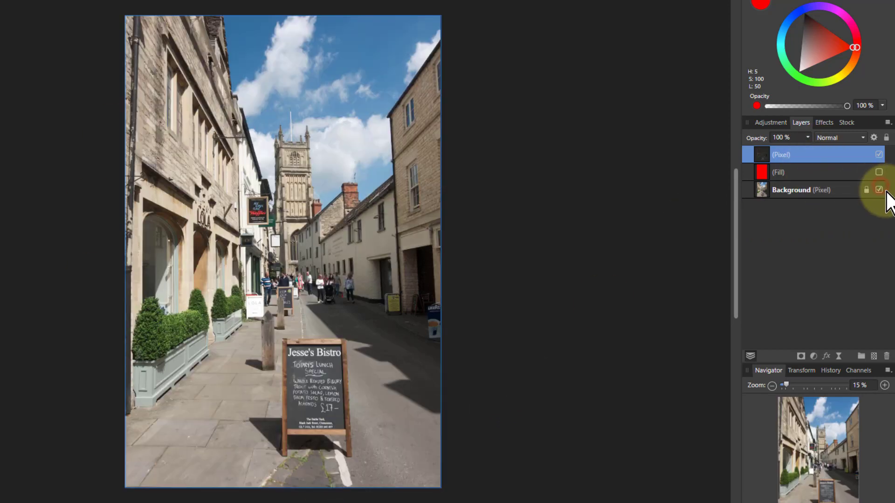
{"action": "left_click", "coordinate": [835, 136]}
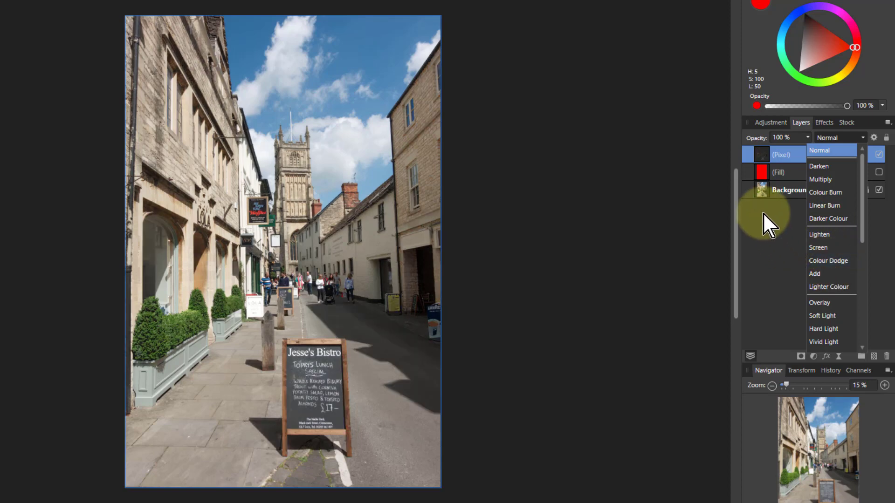
{"action": "left_click", "coordinate": [810, 200]}
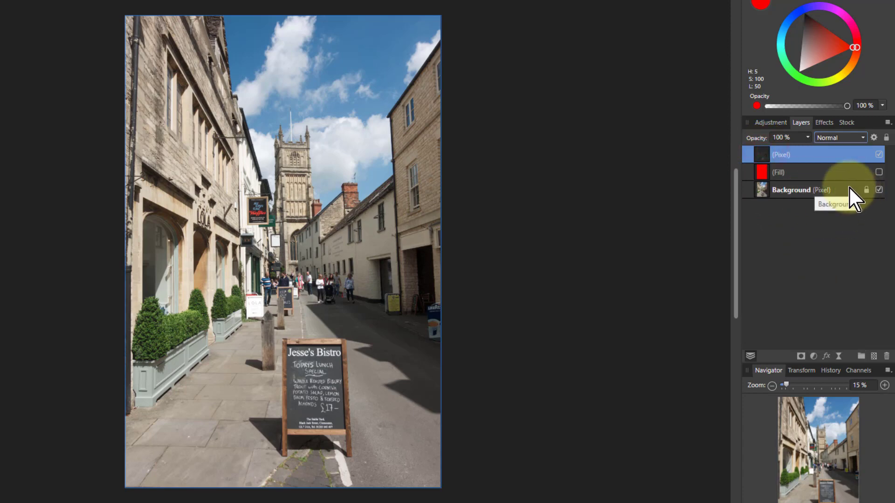
{"action": "key", "text": "Delete"}
{"action": "key", "text": "Delete"}
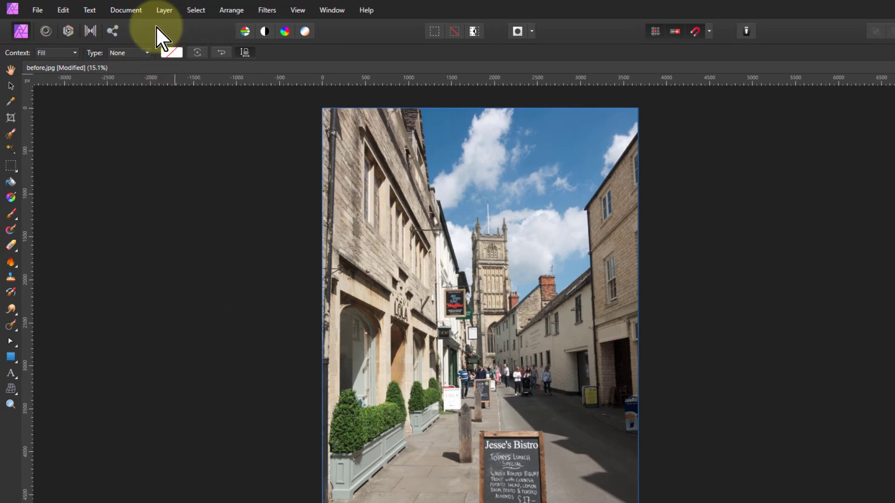
- Create a new red Fill layer with Darker Colour blending and 11% opacity
{"action": "left_click", "coordinate": [164, 10]}
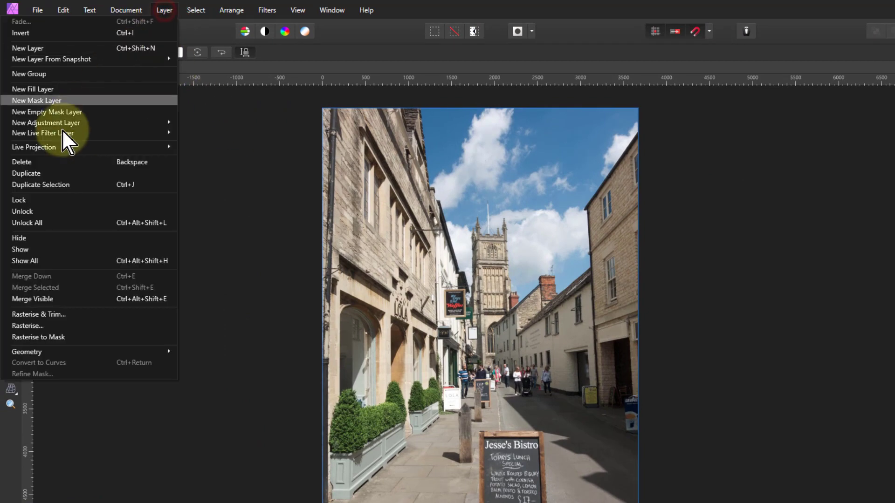
{"action": "left_click", "coordinate": [88, 89]}
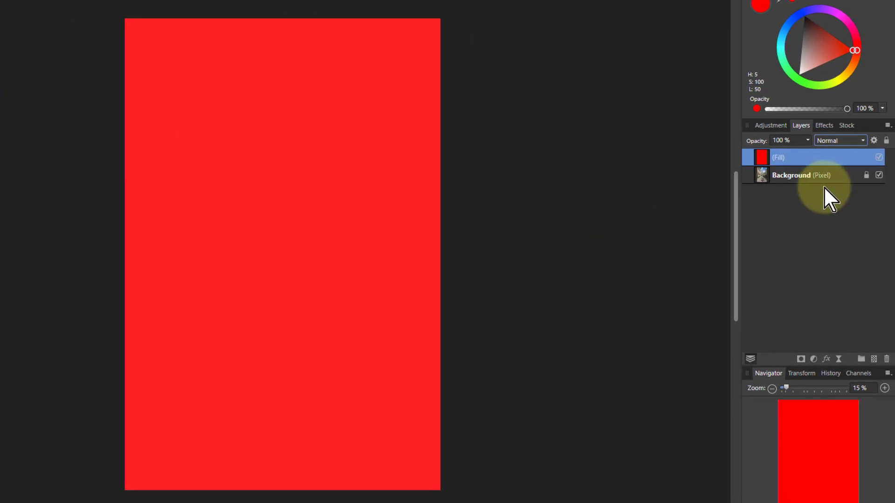
{"action": "left_click", "coordinate": [827, 140]}
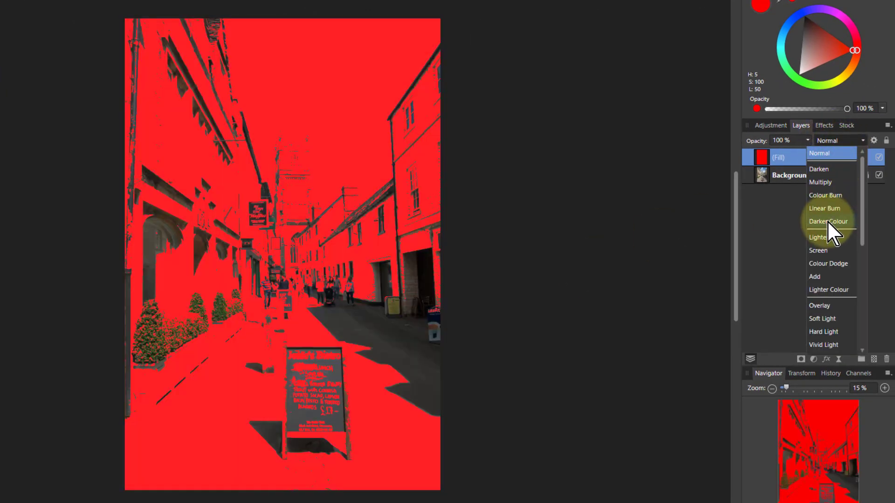
{"action": "left_click", "coordinate": [827, 220]}
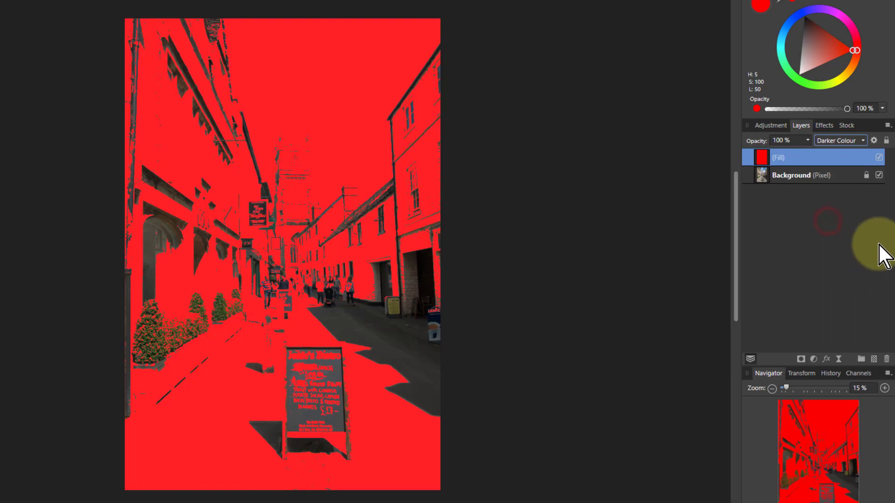
{"action": "left_click", "coordinate": [807, 141]}
{"action": "left_click_drag", "start_coordinate": [807, 152], "coordinate": [737, 167]}
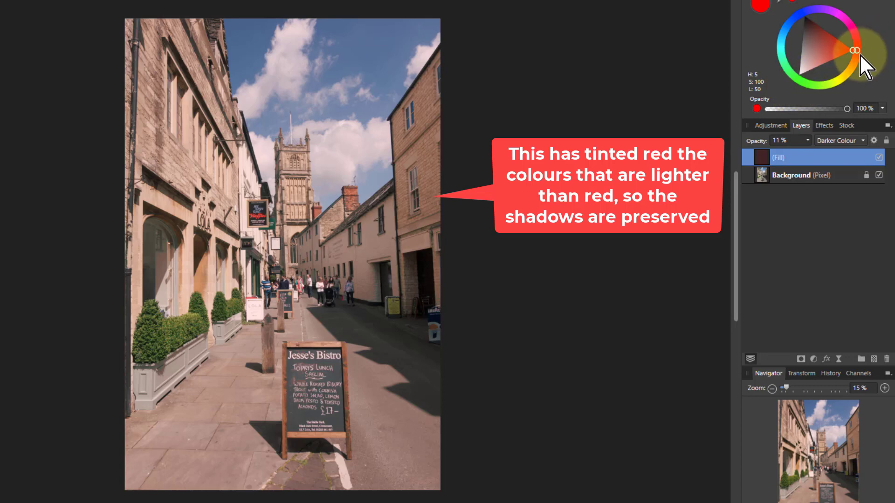
- Shift the fill colour's hue to orange (H 27, S 100, L 50)
{"action": "left_click_drag", "start_coordinate": [857, 51], "coordinate": [844, 69]}
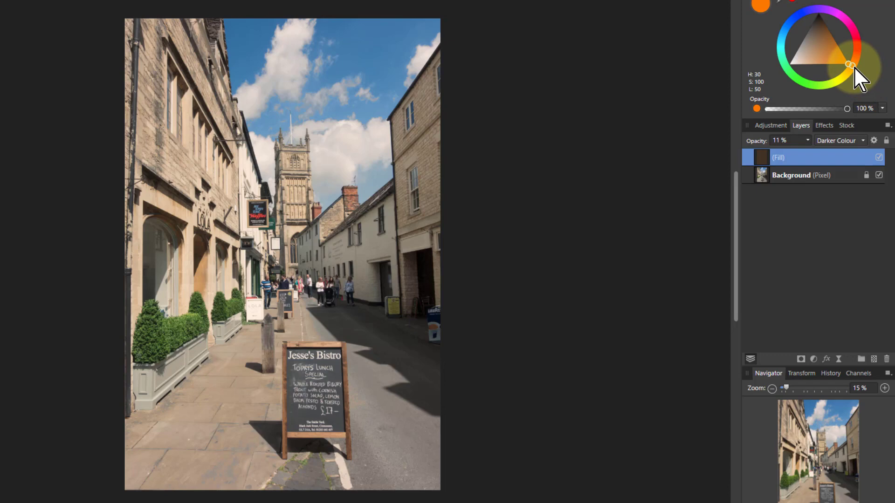
{"action": "left_click_drag", "start_coordinate": [854, 66], "coordinate": [876, 75]}
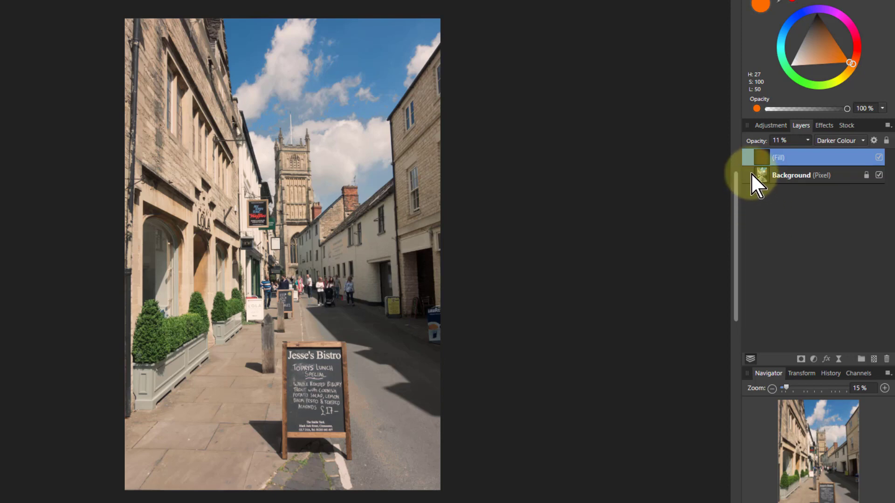
- Delete the tinting fill layer and duplicate the Background layer twice
{"action": "key", "text": "Delete"}
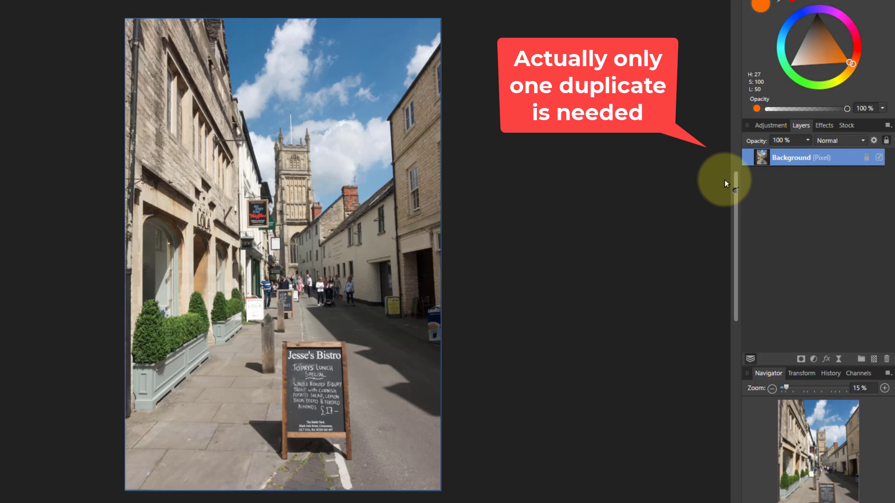
{"action": "key", "text": "ctrl+j"}
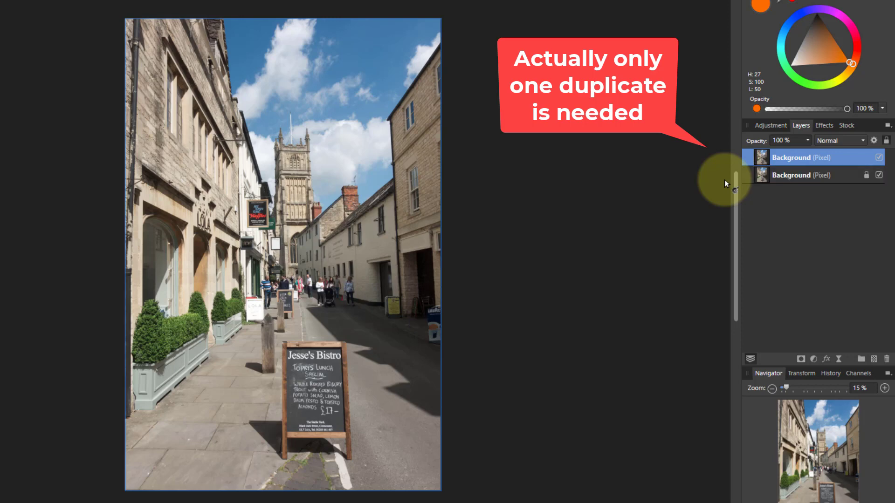
{"action": "key", "text": "ctrl+j"}
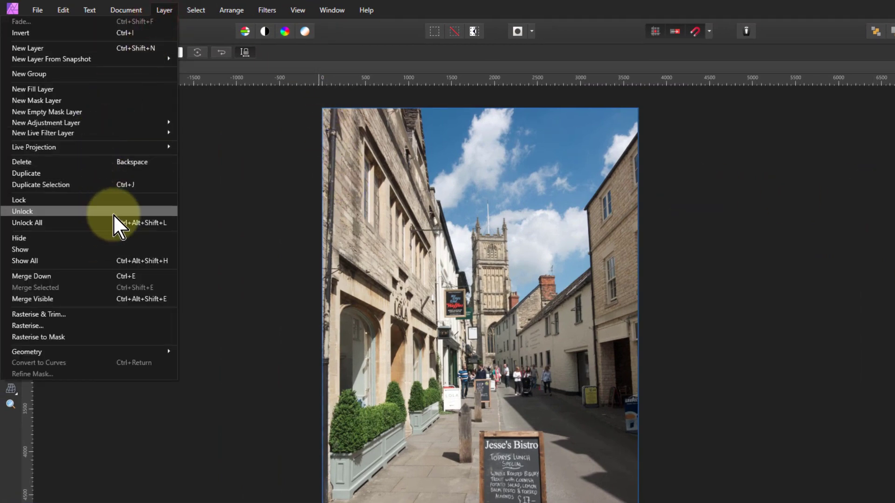
- Add a fill layer, desaturate it to mid-grey (L 57), and blend it as Darker Colour
{"action": "left_click", "coordinate": [106, 89]}
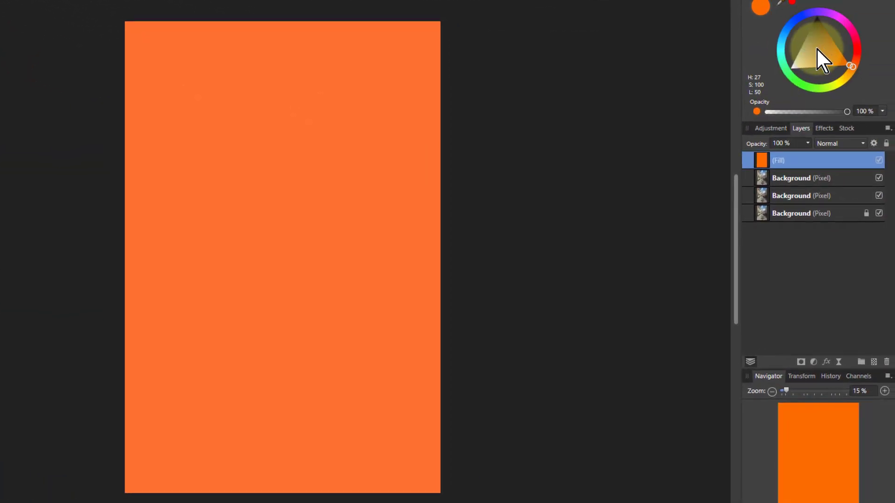
{"action": "left_click", "coordinate": [811, 49]}
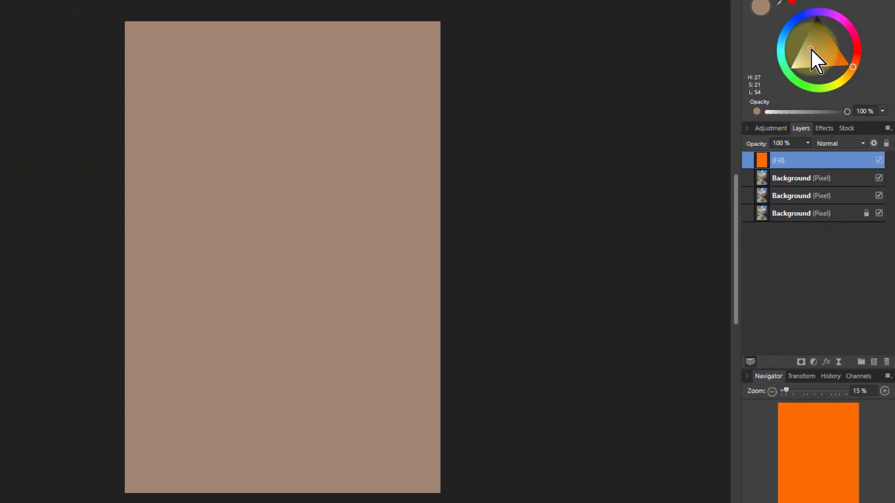
{"action": "left_click_drag", "start_coordinate": [811, 49], "coordinate": [794, 42]}
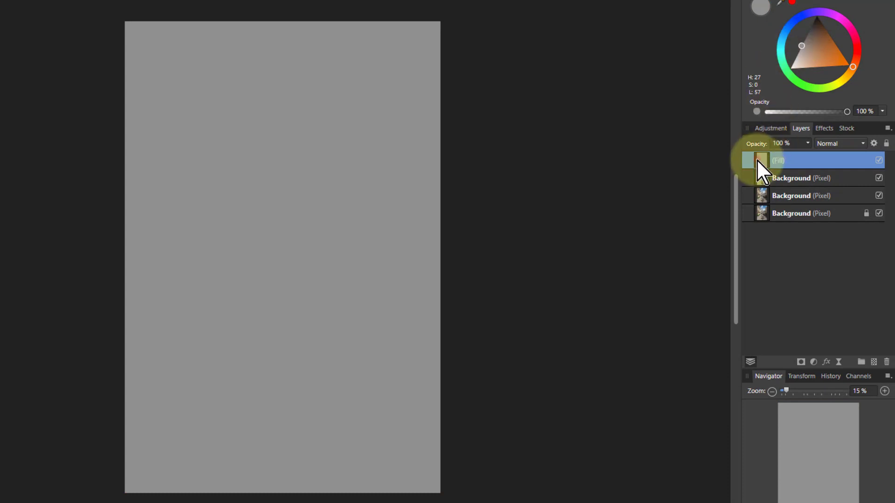
{"action": "left_click", "coordinate": [837, 144]}
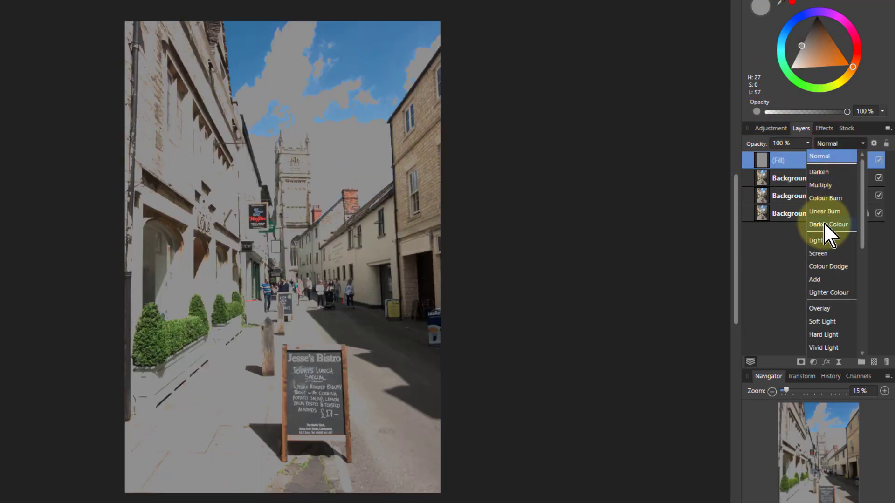
{"action": "left_click", "coordinate": [824, 224]}
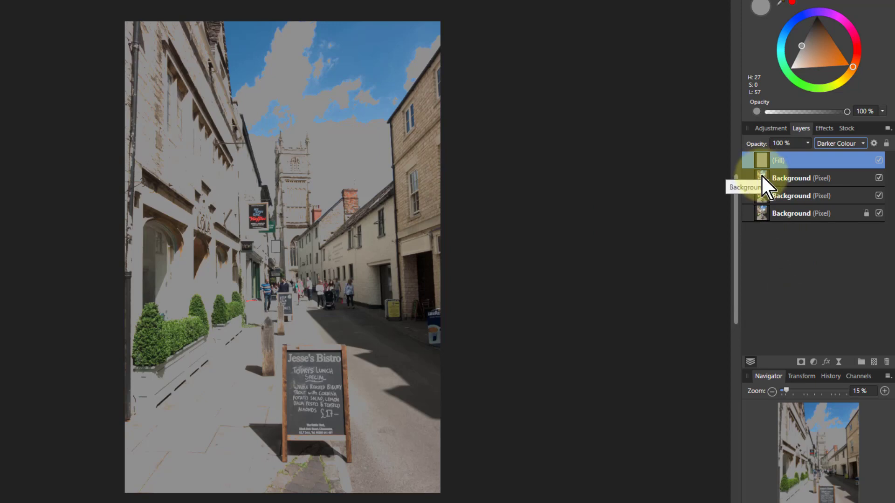
- Group the fill with a Background copy, set the group to Overlay, and lighten the fill
{"action": "left_click", "coordinate": [793, 179], "text": "shift"}
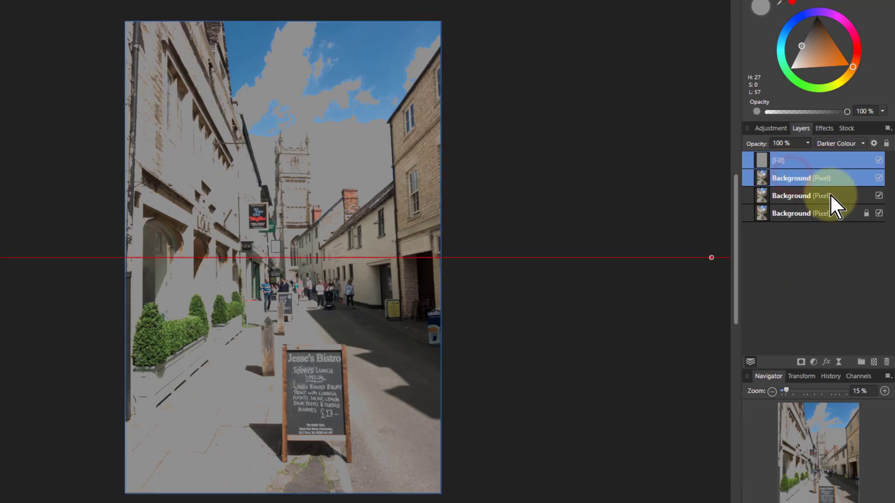
{"action": "key", "text": "ctrl+g"}
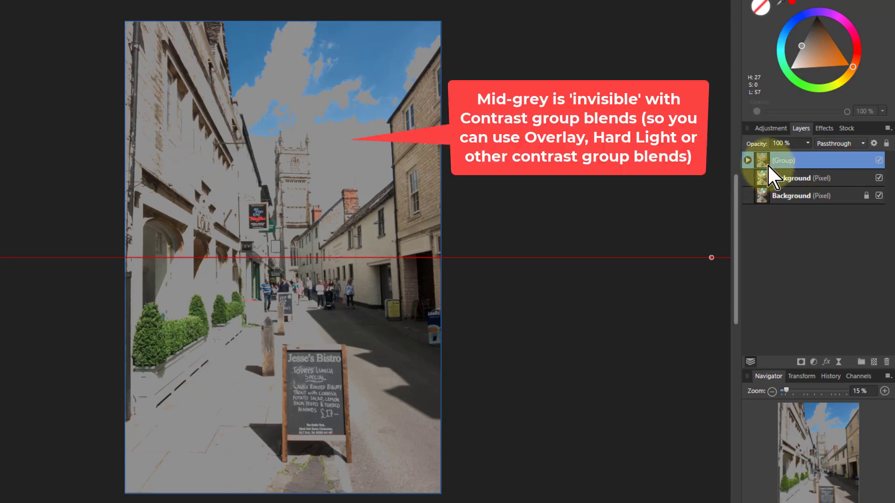
{"action": "left_click", "coordinate": [834, 144]}
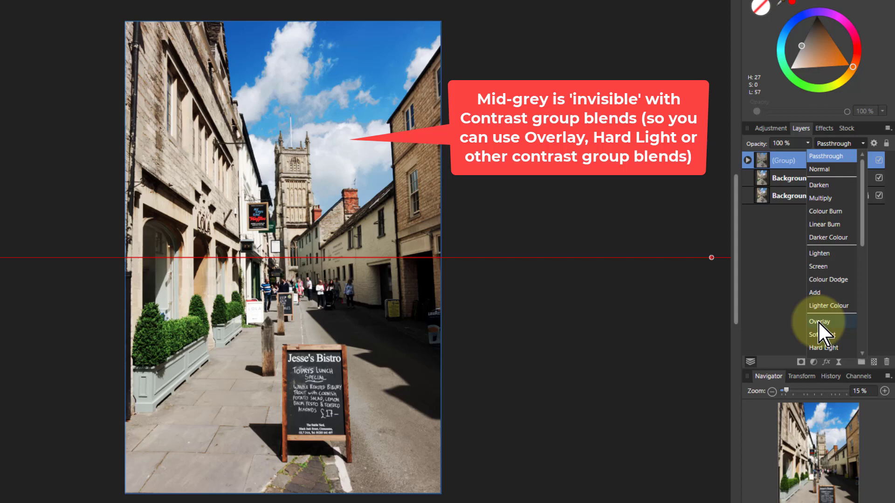
{"action": "left_click", "coordinate": [818, 321]}
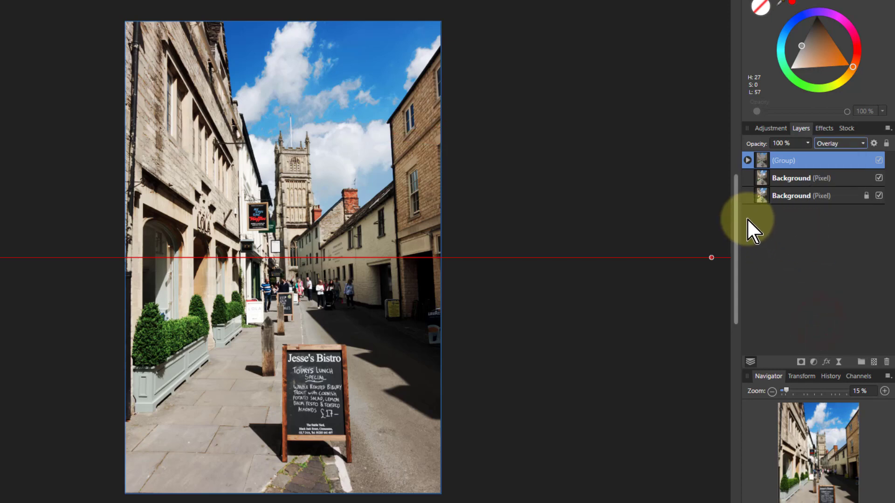
{"action": "left_click", "coordinate": [747, 160]}
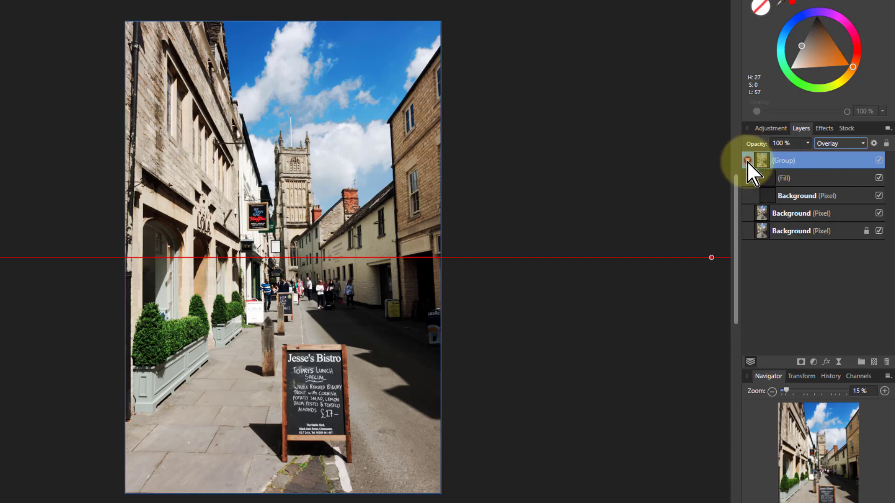
{"action": "left_click", "coordinate": [770, 177]}
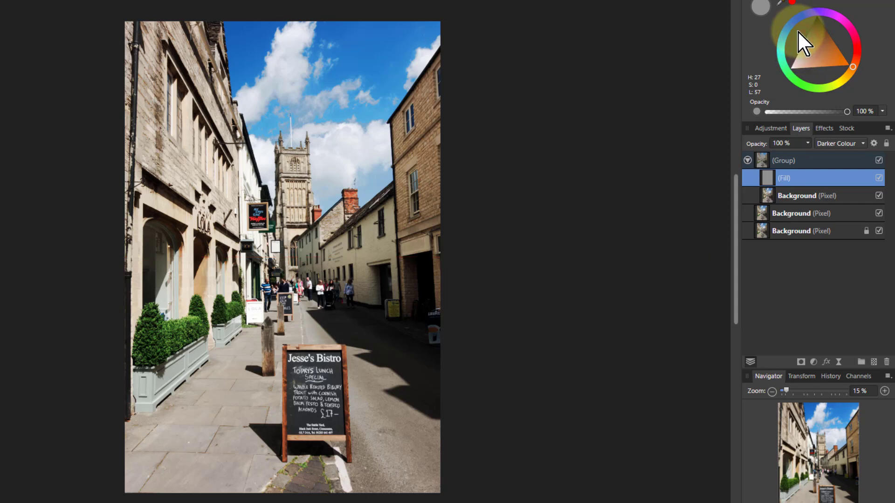
{"action": "mouse_move", "coordinate": [805, 41]}
{"action": "left_mouse_down"}
{"action": "mouse_move", "coordinate": [803, 29]}
{"action": "mouse_move", "coordinate": [795, 55]}
{"action": "mouse_move", "coordinate": [800, 33]}
{"action": "mouse_move", "coordinate": [782, 56]}
{"action": "mouse_move", "coordinate": [783, 44]}
{"action": "left_mouse_up"}
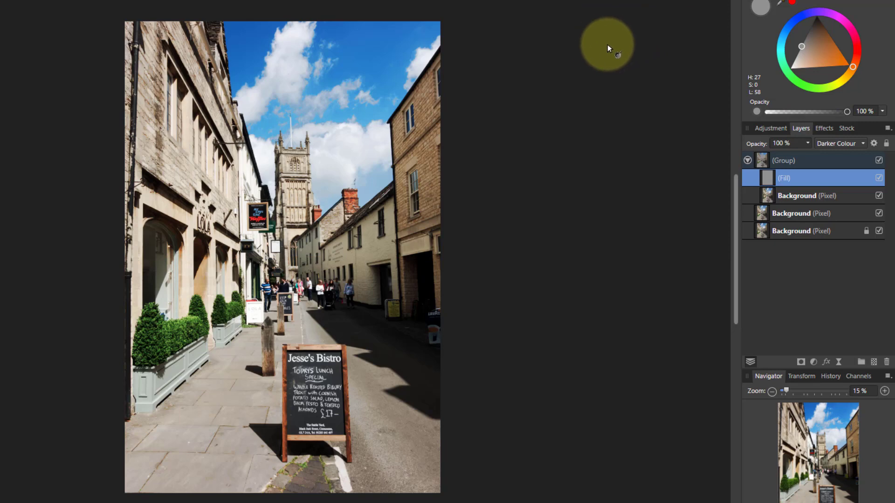
- Merge the group and both Background layers down into a single Background
{"action": "left_click", "coordinate": [762, 161]}
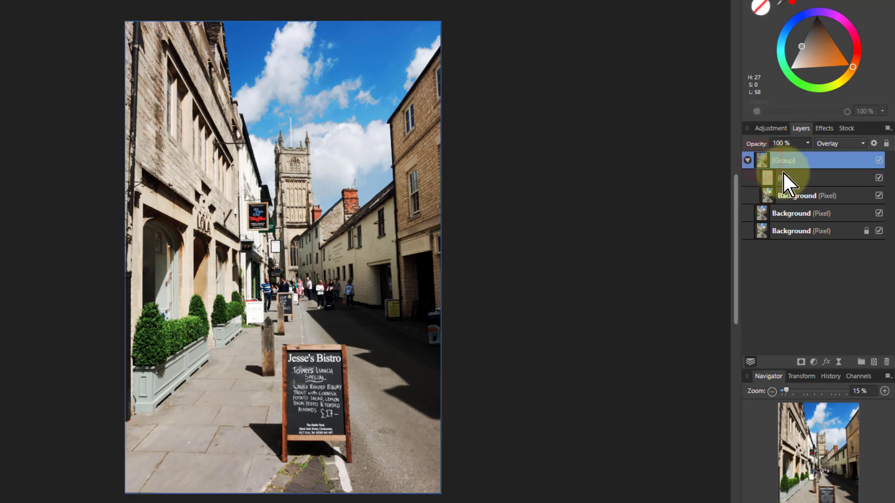
{"action": "key", "text": "ctrl+e"}
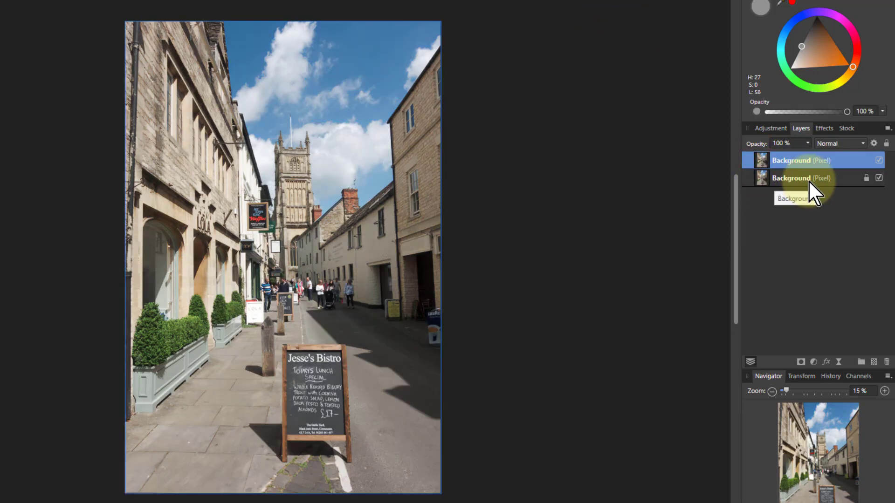
{"action": "key", "text": "ctrl+e"}
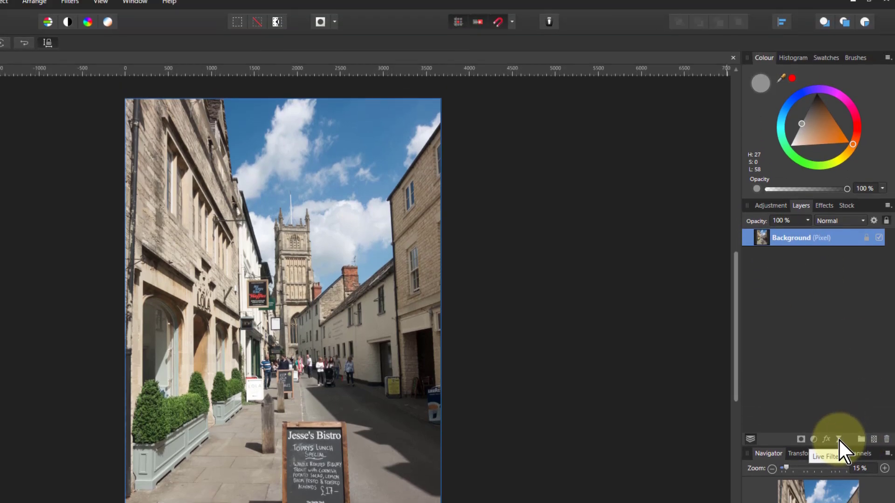
- Apply a live Gaussian Blur in Darker Colour with 16.8 px radius at 38% opacity
{"action": "left_click", "coordinate": [838, 362]}
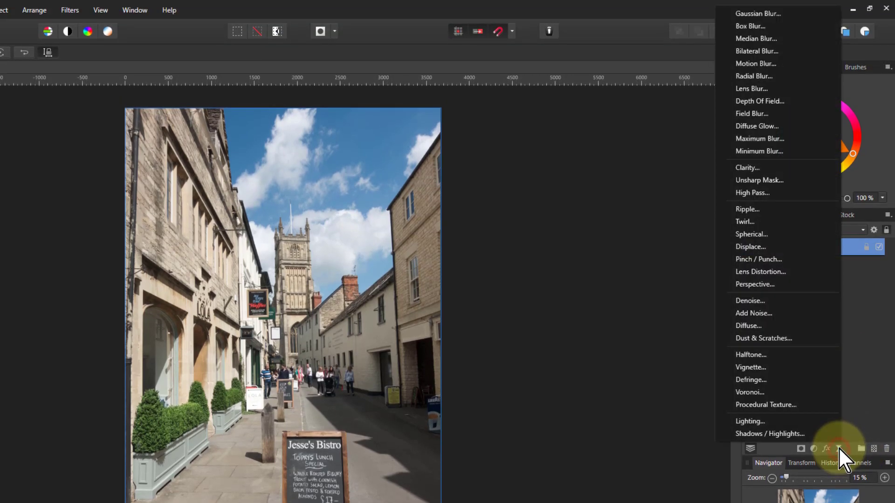
{"action": "left_click", "coordinate": [763, 14]}
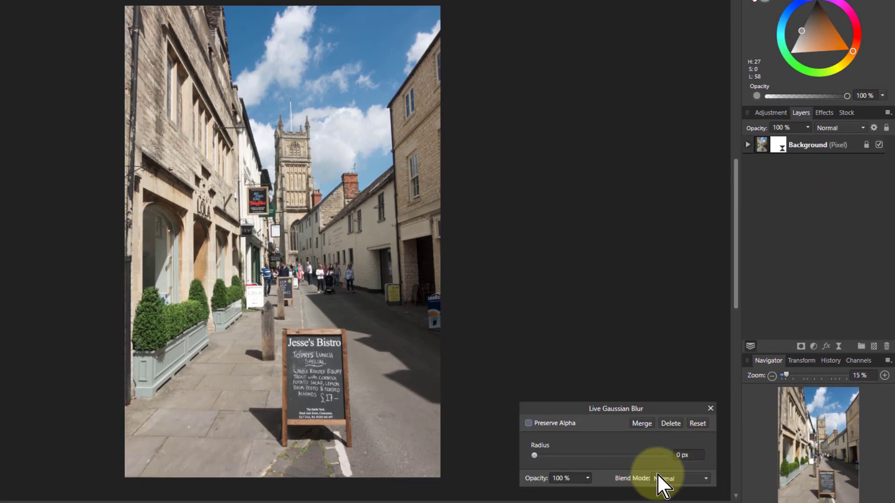
{"action": "left_click", "coordinate": [659, 474]}
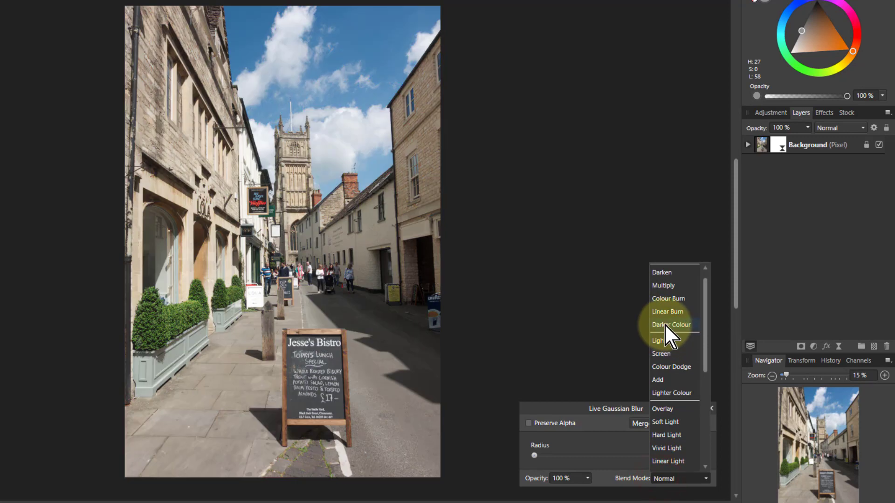
{"action": "left_click", "coordinate": [664, 324]}
{"action": "left_click", "coordinate": [534, 455]}
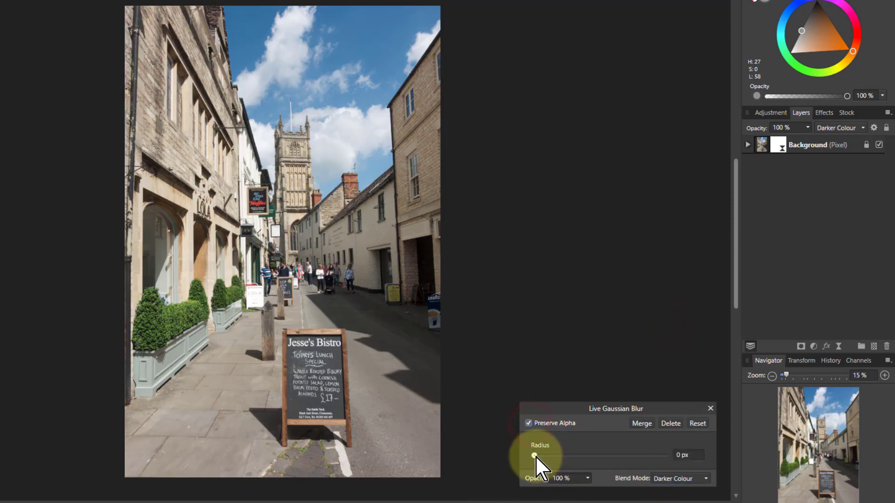
{"action": "left_click_drag", "start_coordinate": [534, 456], "coordinate": [668, 455]}
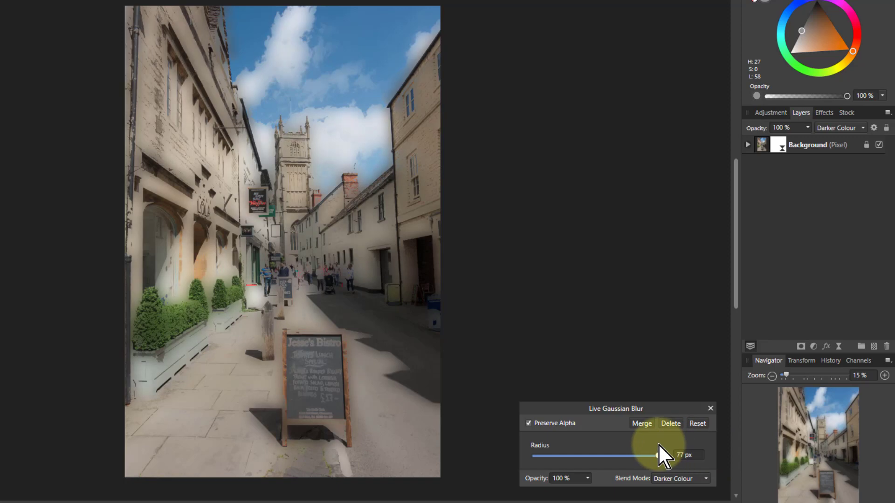
{"action": "left_click_drag", "start_coordinate": [659, 455], "coordinate": [603, 457]}
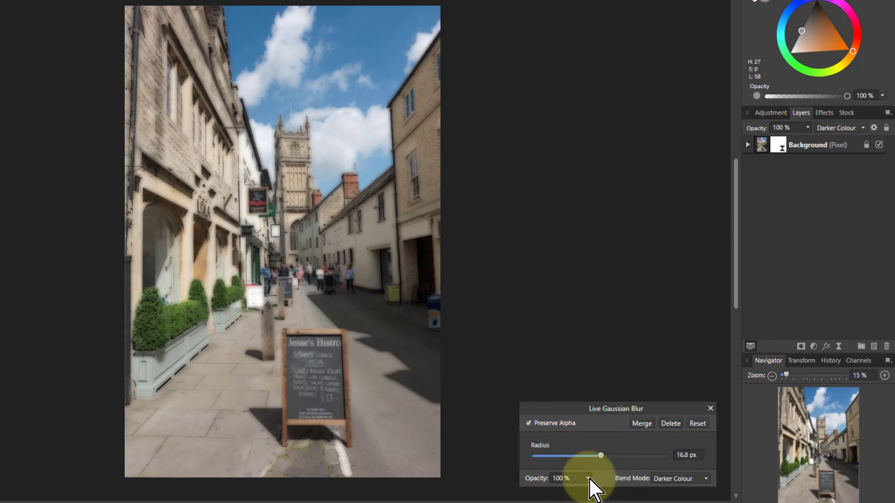
{"action": "left_click_drag", "start_coordinate": [587, 479], "coordinate": [540, 494]}
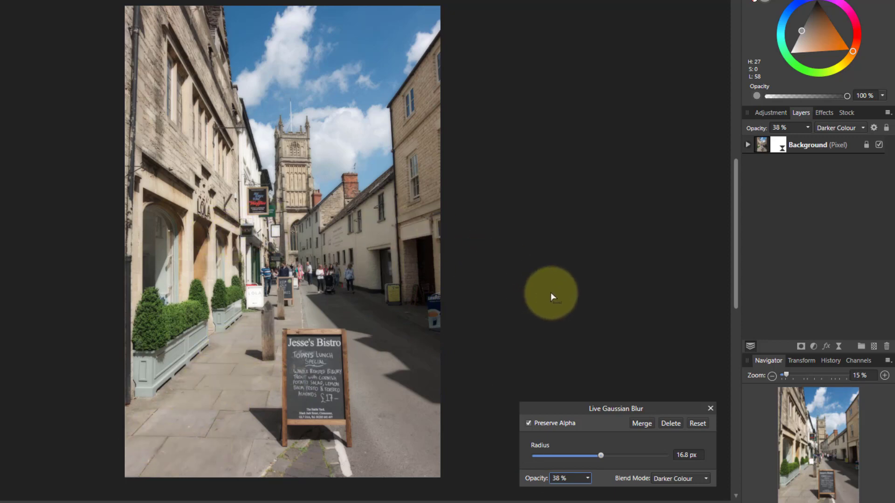
- Delete the Gaussian blur and draw an artistic text frame on the photo
{"action": "left_click", "coordinate": [670, 423]}
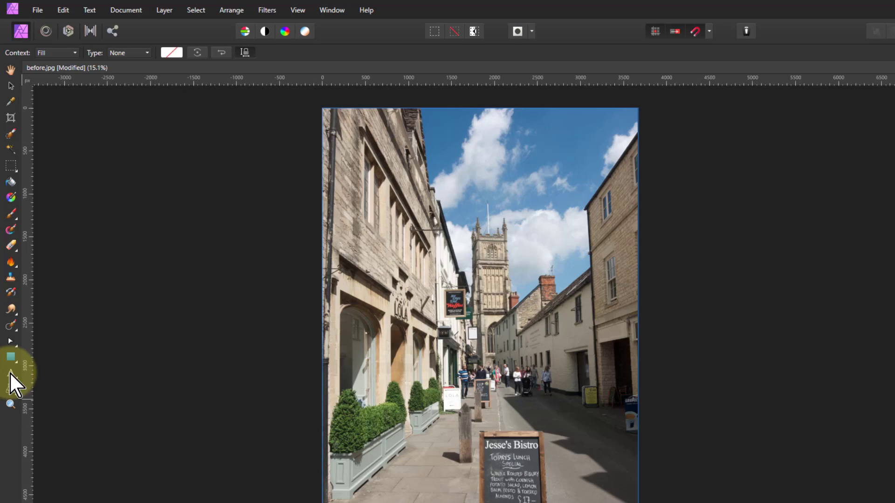
{"action": "left_click", "coordinate": [10, 373]}
{"action": "left_click_drag", "start_coordinate": [381, 221], "coordinate": [429, 271]}
- Type 'Hello' and 'World' on two lines and move the red text higher
{"action": "type", "text": "Hello"}
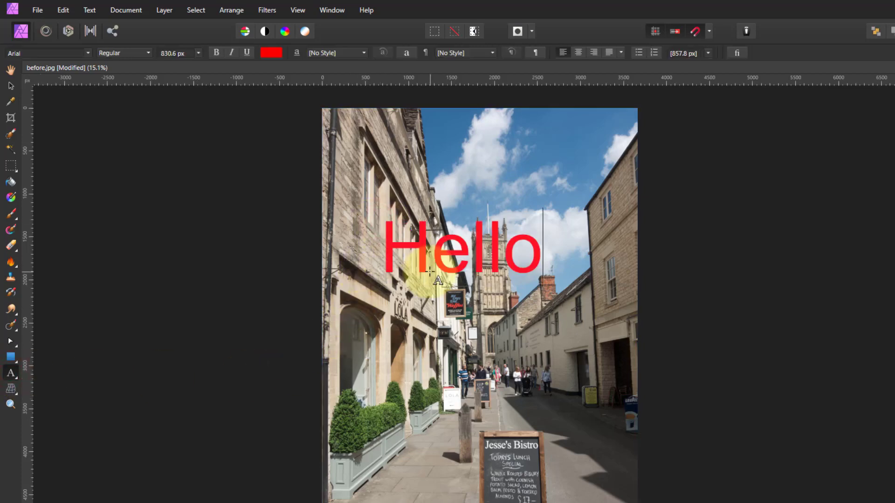
{"action": "key", "text": "Return"}
{"action": "type", "text": "World"}
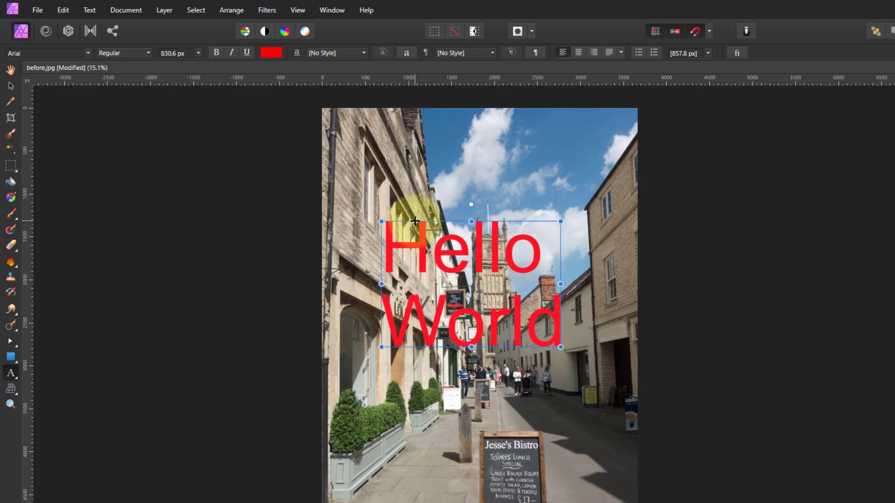
{"action": "left_click_drag", "start_coordinate": [400, 245], "coordinate": [413, 227]}
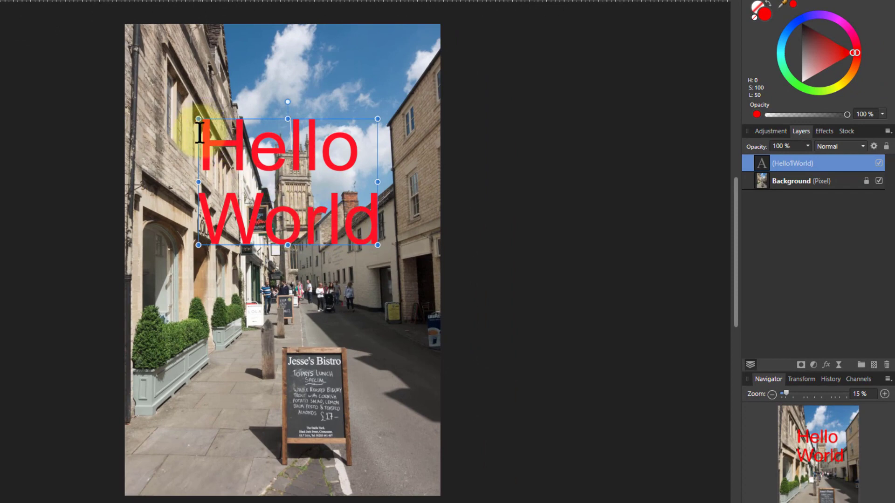
{"action": "left_click_drag", "start_coordinate": [199, 131], "coordinate": [380, 200]}
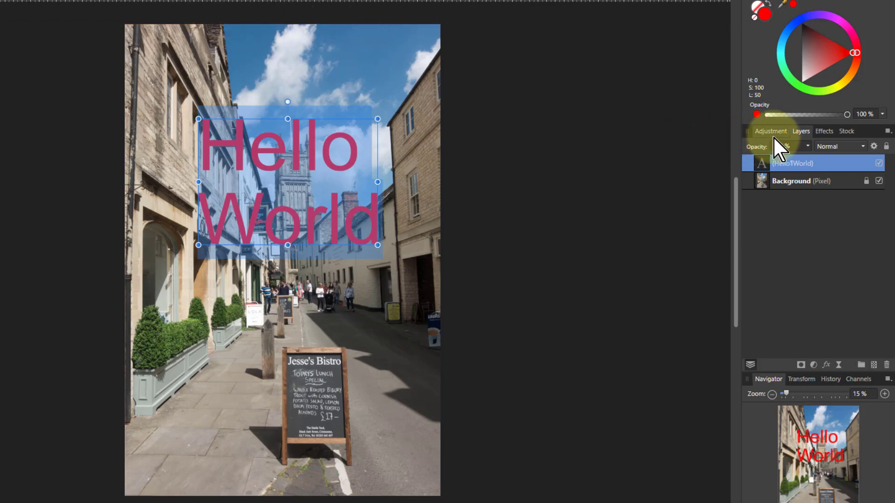
- Set the Hello World text layer's blend mode to Darker Colour and lighten its red
{"action": "left_click", "coordinate": [834, 146]}
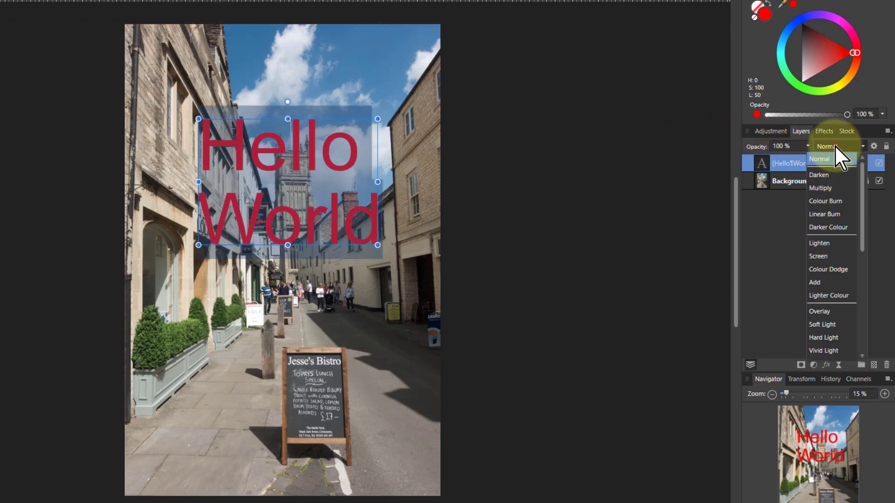
{"action": "left_click", "coordinate": [826, 227]}
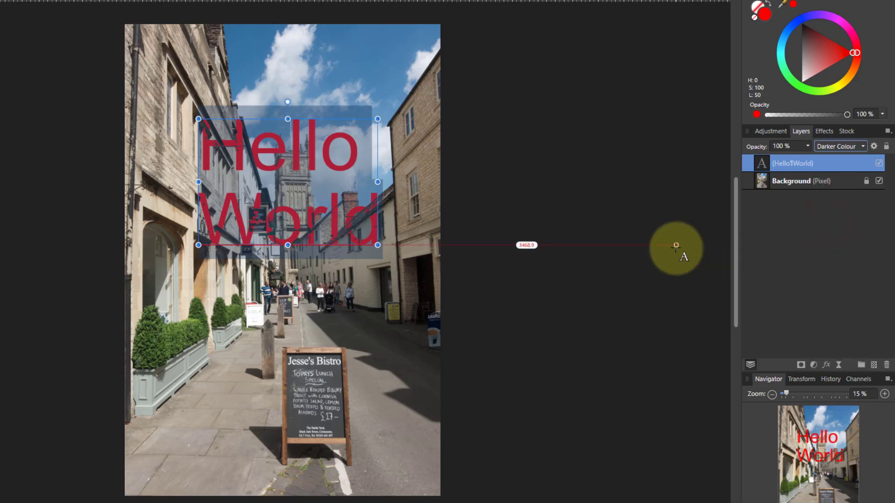
{"action": "mouse_move", "coordinate": [837, 57]}
{"action": "left_mouse_down"}
{"action": "mouse_move", "coordinate": [841, 65]}
{"action": "mouse_move", "coordinate": [814, 78]}
{"action": "mouse_move", "coordinate": [835, 59]}
{"action": "mouse_move", "coordinate": [836, 29]}
{"action": "mouse_move", "coordinate": [819, 19]}
{"action": "mouse_move", "coordinate": [812, 44]}
{"action": "mouse_move", "coordinate": [832, 70]}
{"action": "left_mouse_up"}
- Reposition the Hello World text frame and finalise its red at H 359, S 100, L 66
{"action": "left_click", "coordinate": [209, 163]}
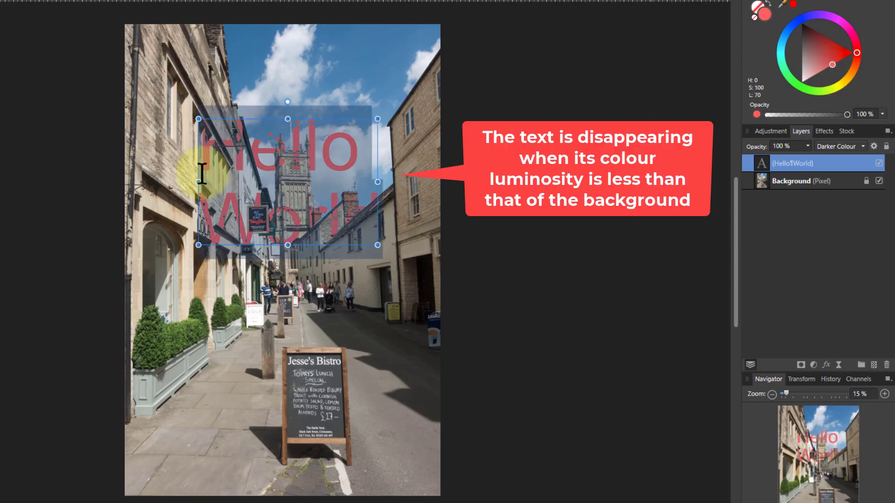
{"action": "left_click", "coordinate": [227, 216]}
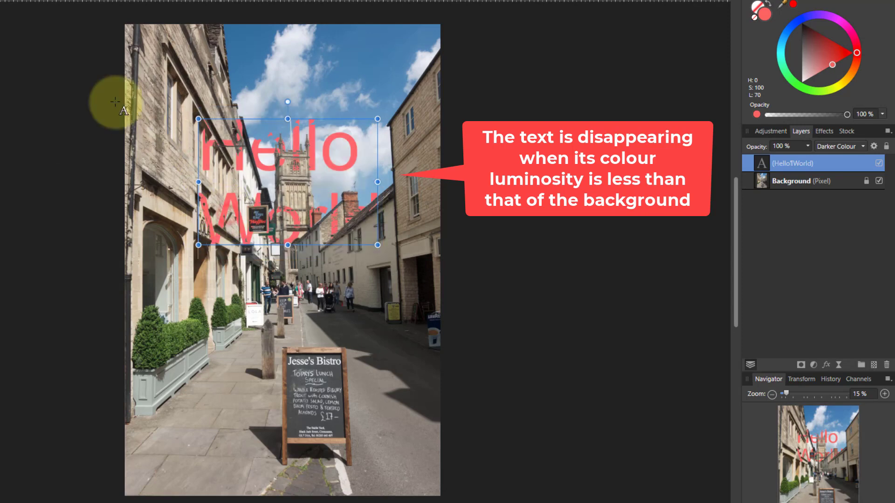
{"action": "left_click_drag", "start_coordinate": [231, 213], "coordinate": [222, 197]}
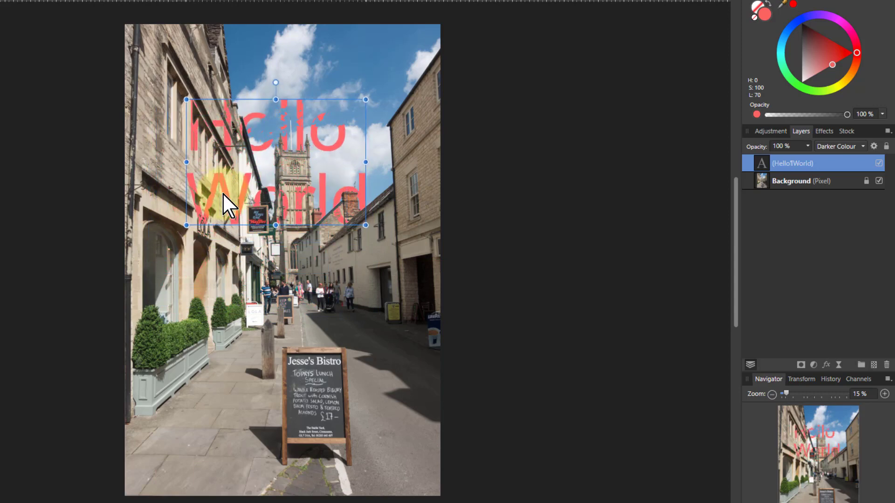
{"action": "left_click_drag", "start_coordinate": [355, 191], "coordinate": [358, 188]}
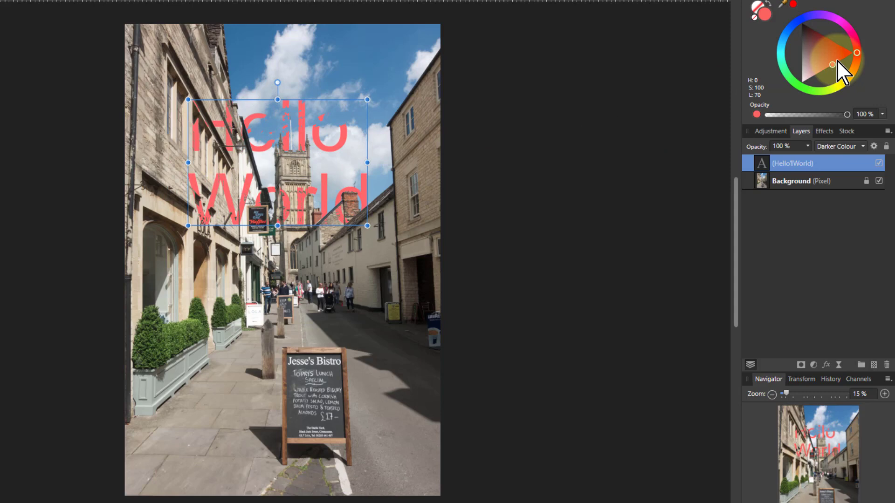
{"action": "mouse_move", "coordinate": [837, 59]}
{"action": "left_mouse_down"}
{"action": "mouse_move", "coordinate": [860, 53]}
{"action": "mouse_move", "coordinate": [823, 16]}
{"action": "mouse_move", "coordinate": [783, 20]}
{"action": "mouse_move", "coordinate": [783, 87]}
{"action": "mouse_move", "coordinate": [782, 66]}
{"action": "mouse_move", "coordinate": [785, 83]}
{"action": "mouse_move", "coordinate": [851, 52]}
{"action": "mouse_move", "coordinate": [862, 88]}
{"action": "mouse_move", "coordinate": [858, 15]}
{"action": "mouse_move", "coordinate": [771, 11]}
{"action": "mouse_move", "coordinate": [760, 67]}
{"action": "mouse_move", "coordinate": [804, 115]}
{"action": "mouse_move", "coordinate": [854, 114]}
{"action": "mouse_move", "coordinate": [874, 89]}
{"action": "mouse_move", "coordinate": [871, 51]}
{"action": "left_mouse_up"}
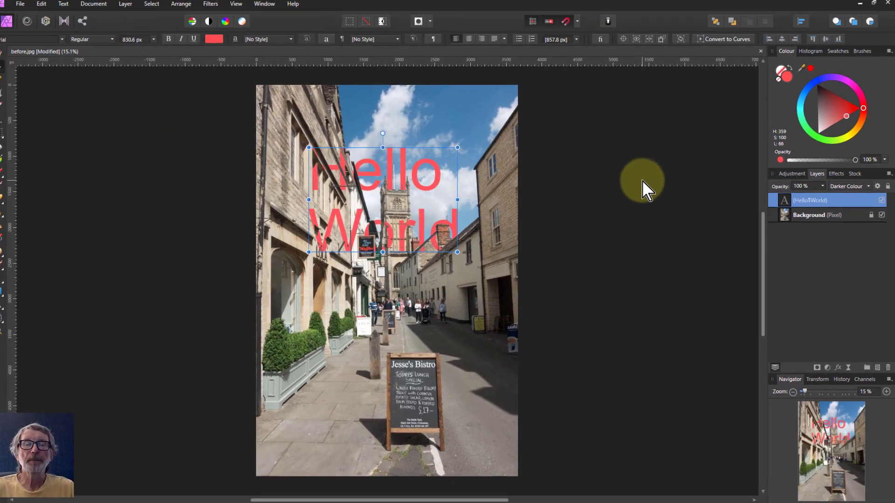